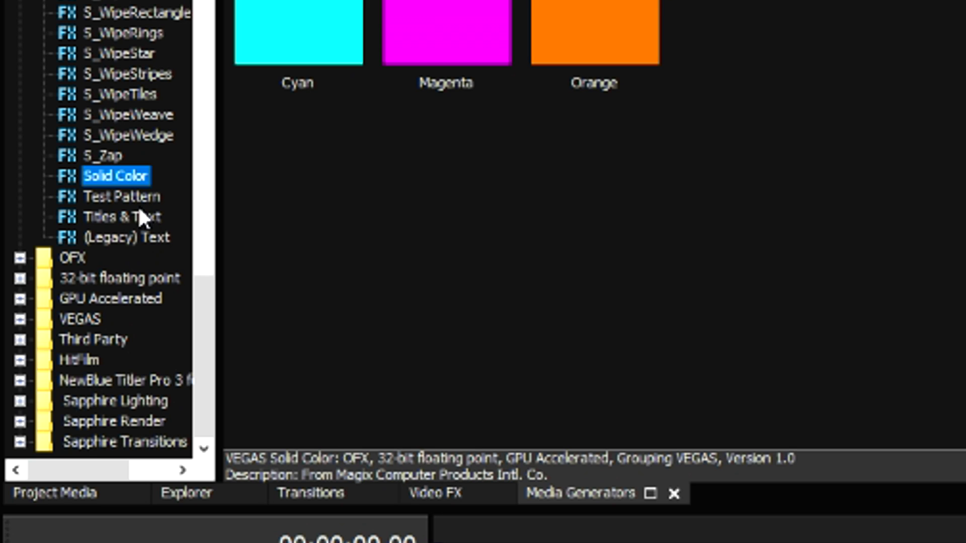
# Step: Select Titles & Text in the Media Generators list to show its text presets
pyautogui.click(139, 208)
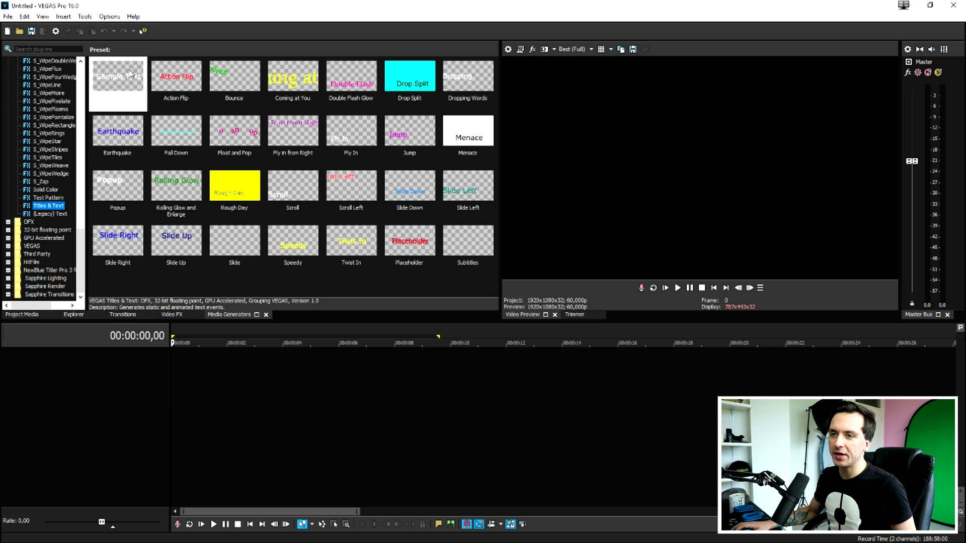
# Step: Add the Sample Text title to the timeline and replace its text with LIQUID
pyautogui.moveTo(119, 74); pyautogui.dragTo(189, 373)
pyautogui.tripleClick(305, 231)
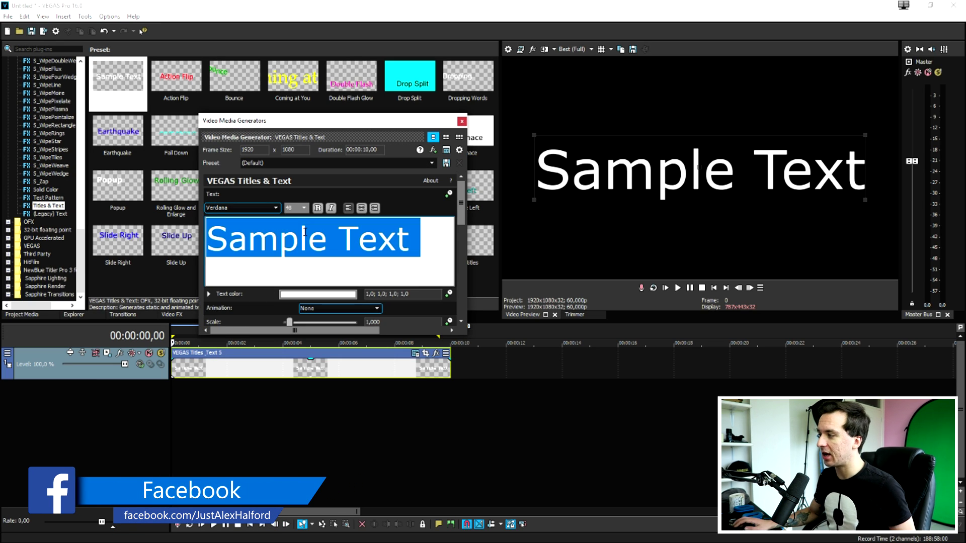
pyautogui.write('LI')
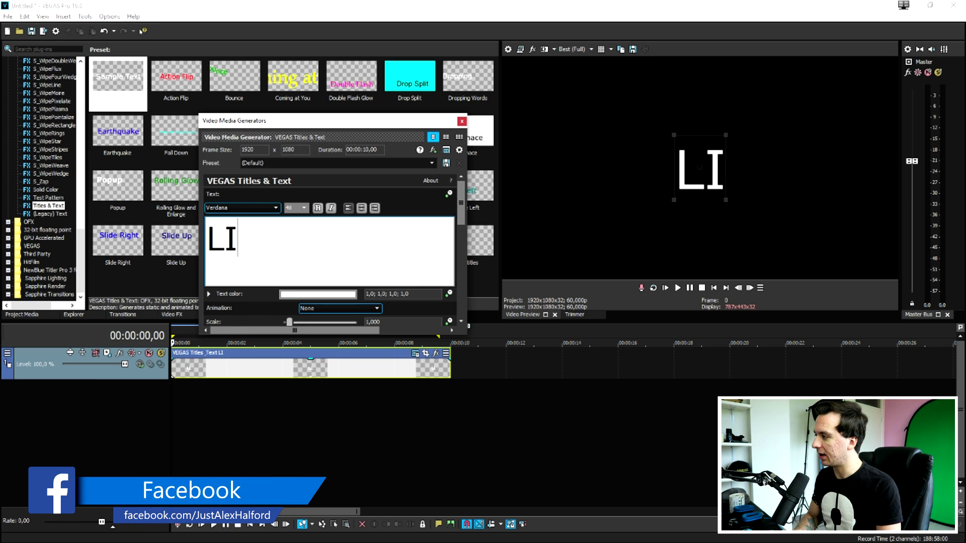
pyautogui.write('QUID')
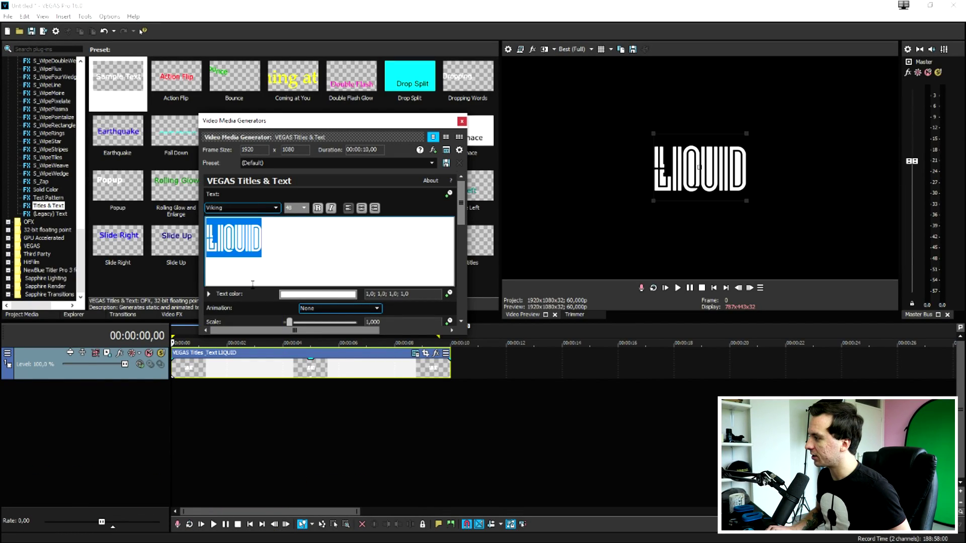
# Step: Step through the font list to set the LIQUID title's font to Voodoo Doll
pyautogui.press('Down')
pyautogui.press('Down')
pyautogui.press('Down')
pyautogui.press('Down')
pyautogui.press('Down')
pyautogui.press('Down')
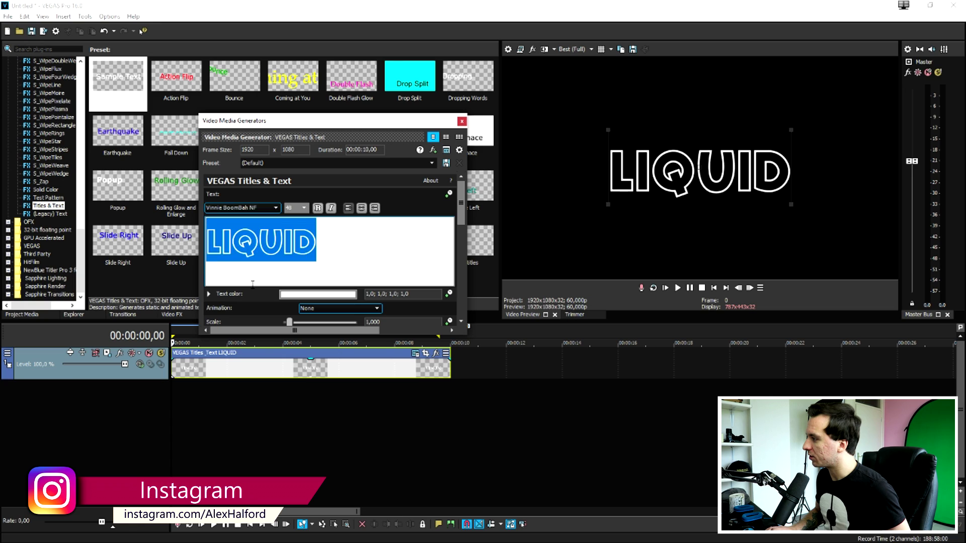
pyautogui.press('Down')
pyautogui.press('Down')
pyautogui.press('Down')
pyautogui.press('Down')
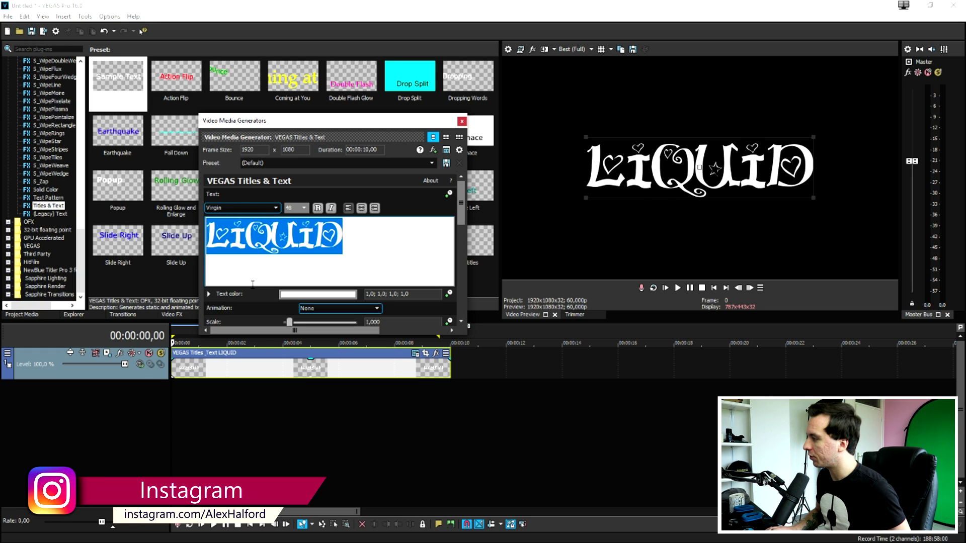
pyautogui.press('Down')
pyautogui.press('Down')
pyautogui.press('Down')
pyautogui.press('Down')
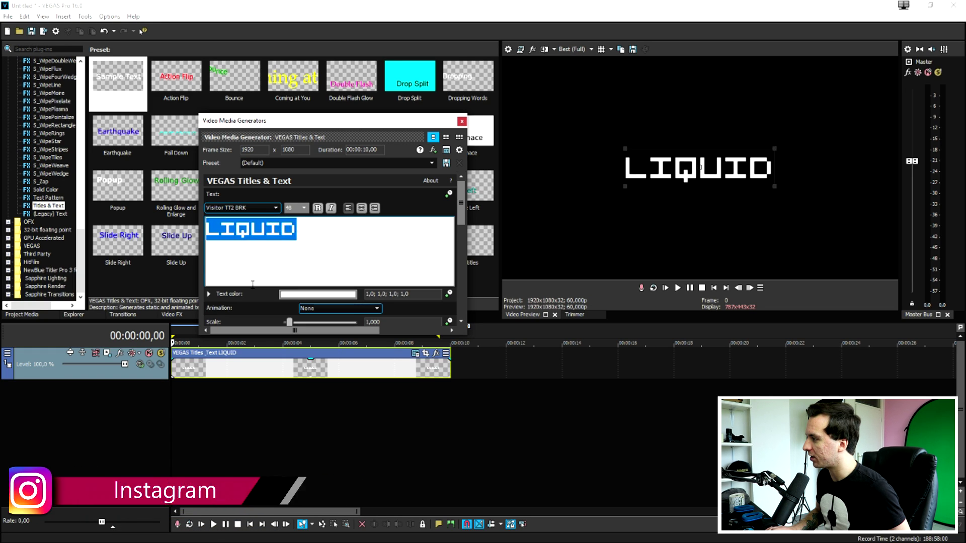
pyautogui.press('Down')
pyautogui.press('Down')
pyautogui.press('Down')
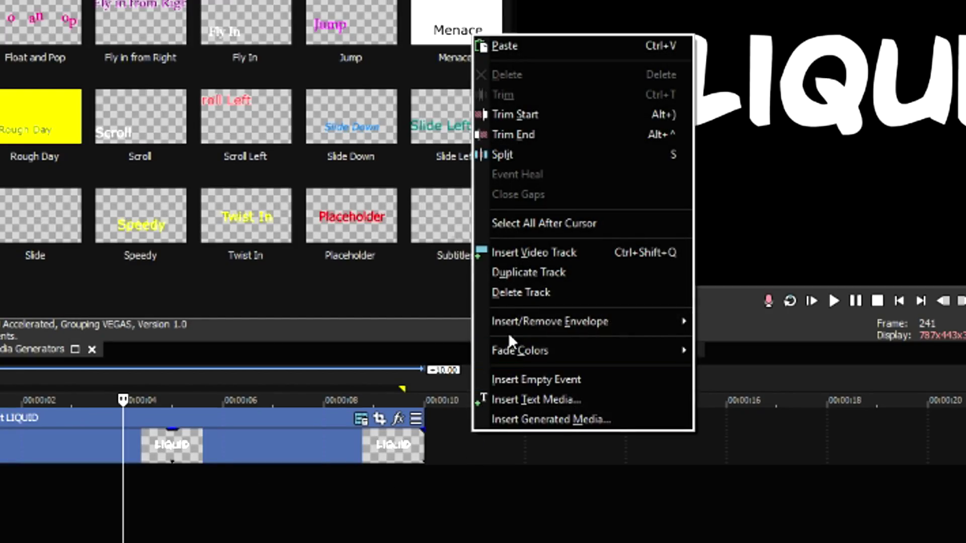
# Step: Insert a new video track and paste a copy of the LIQUID title onto it
pyautogui.click(535, 250)
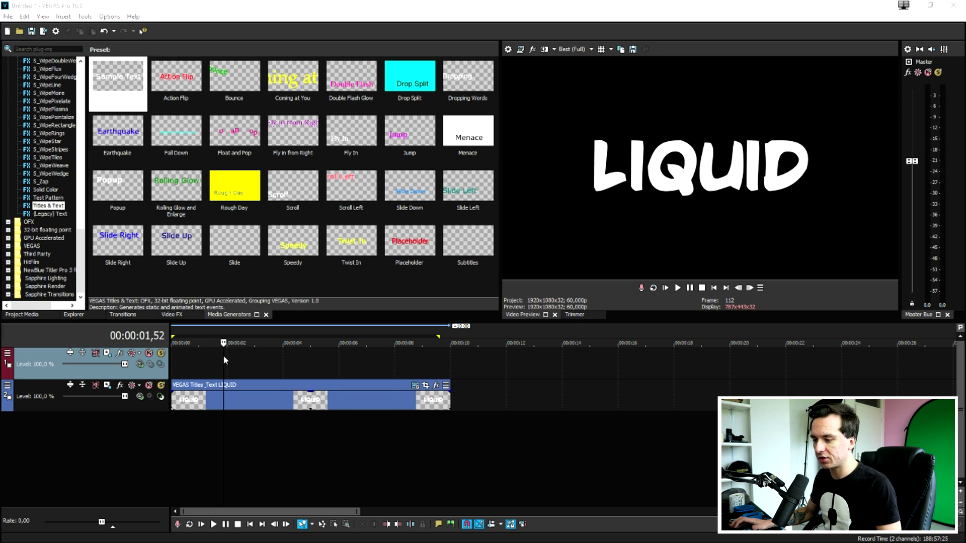
pyautogui.hotkey('ctrl', 'v')
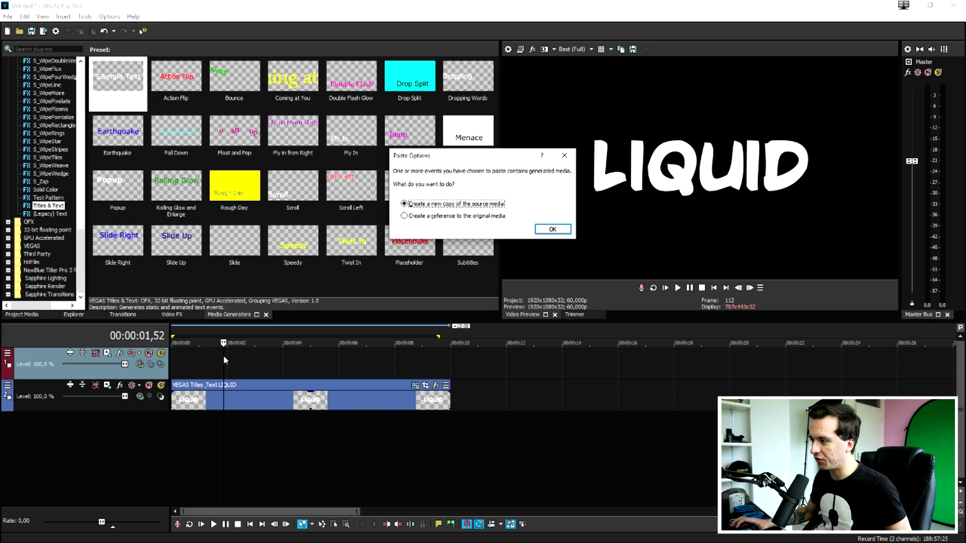
pyautogui.press('Return')
# Step: Open the Generated Media text settings of the lower track's LIQUID title
pyautogui.click(249, 375)
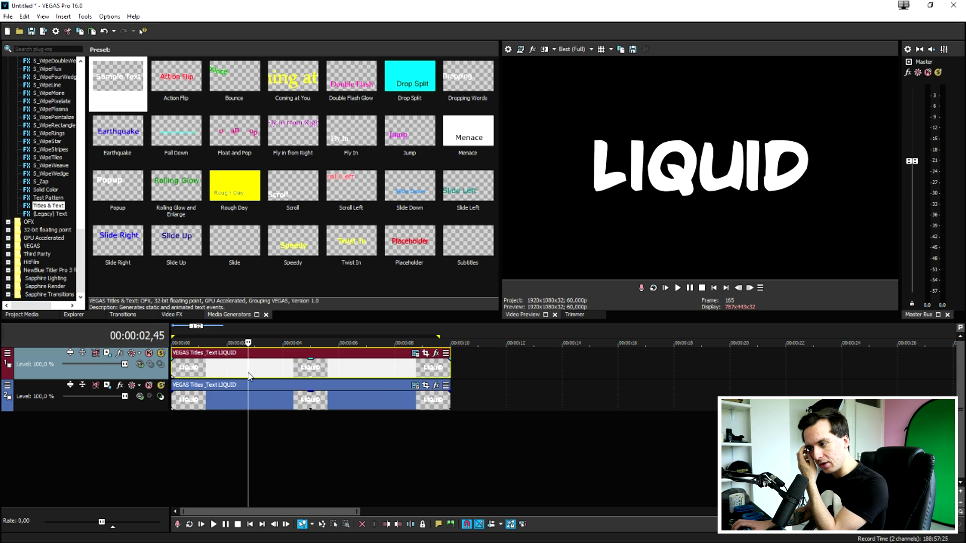
pyautogui.click(270, 405)
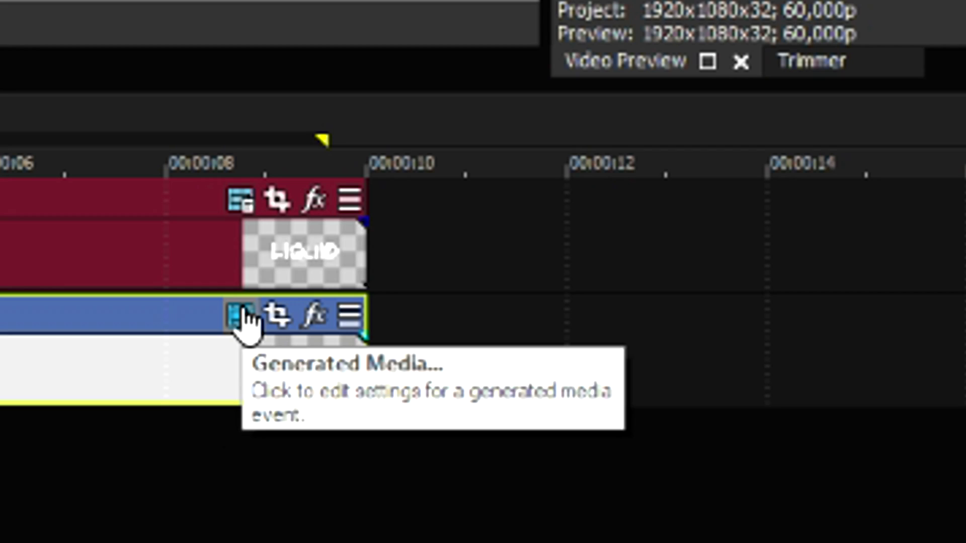
pyautogui.click(415, 386)
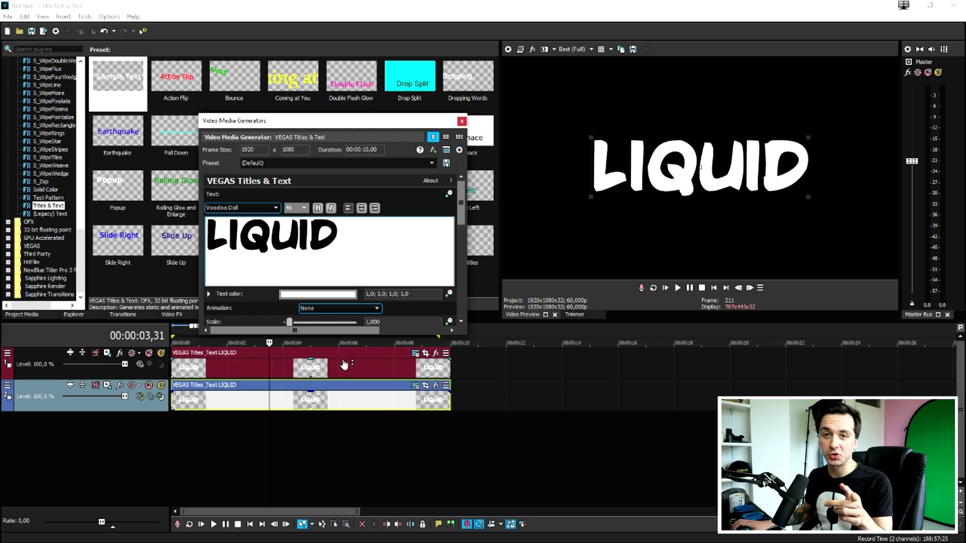
pyautogui.click(344, 363)
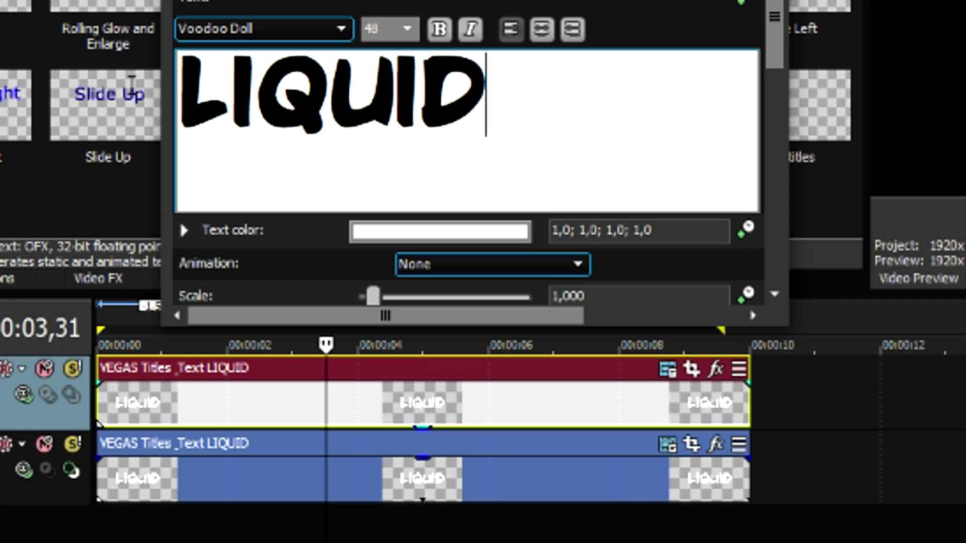
# Step: Set the LIQUID text fill alpha to 0 and give it a 2.585-wide white outline
pyautogui.hotkey('ctrl', 'a')
pyautogui.click(382, 233)
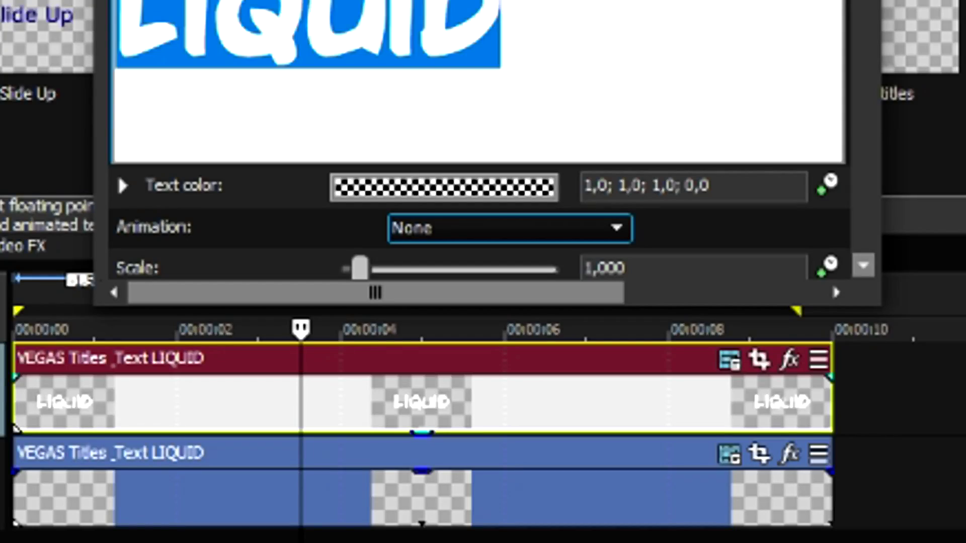
pyautogui.moveTo(862, 2); pyautogui.dragTo(860, 185)
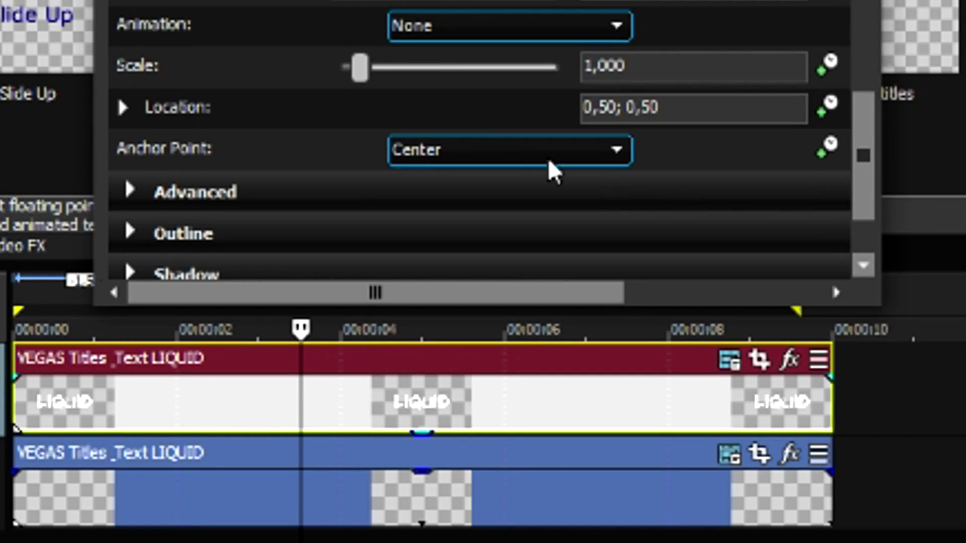
pyautogui.click(132, 234)
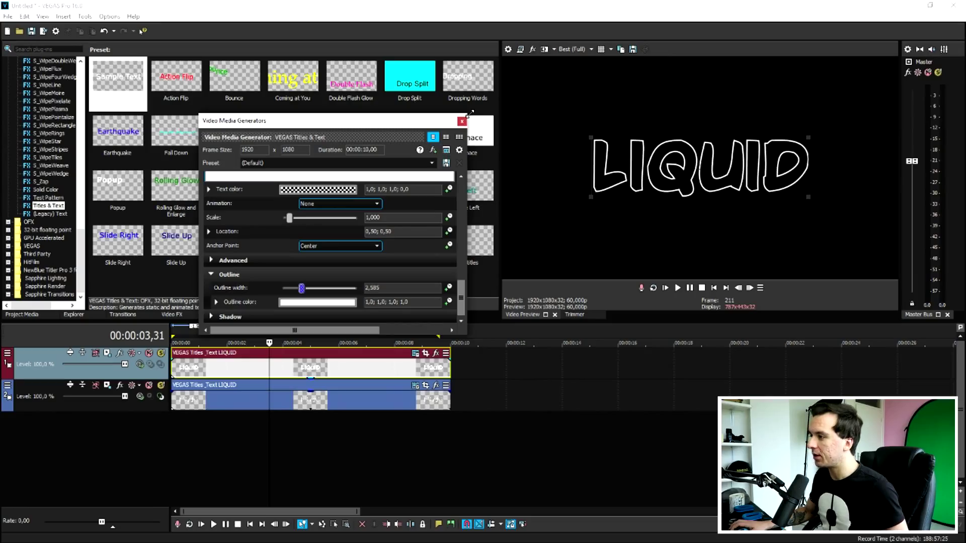
# Step: Give the top LIQUID title full opacity and a yellow fill, then reopen the lower title's outline settings
pyautogui.click(461, 123)
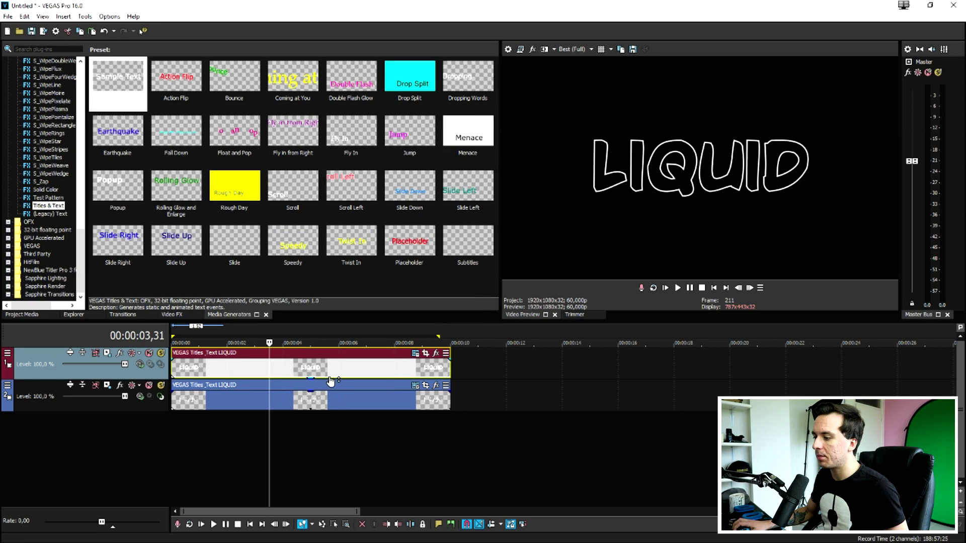
pyautogui.moveTo(330, 380); pyautogui.dragTo(331, 356)
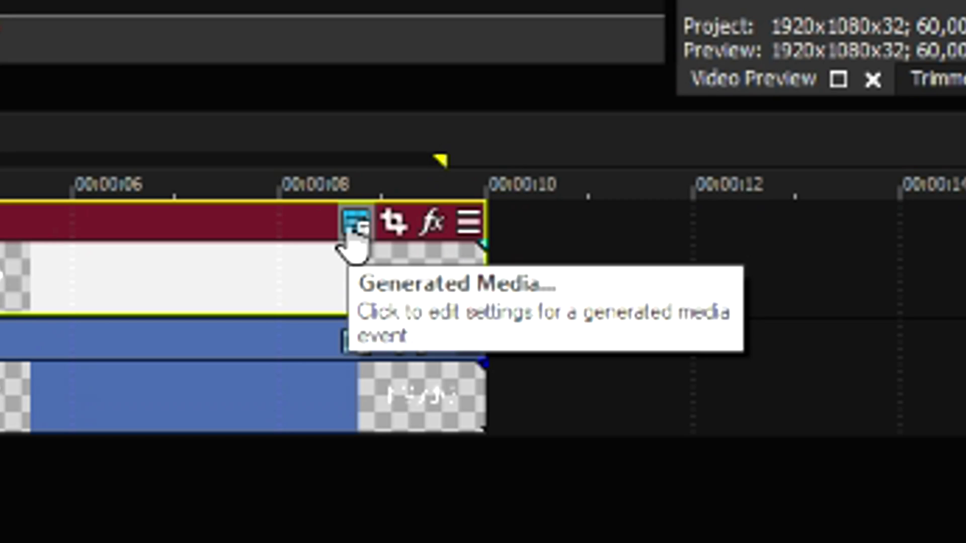
pyautogui.click(414, 355)
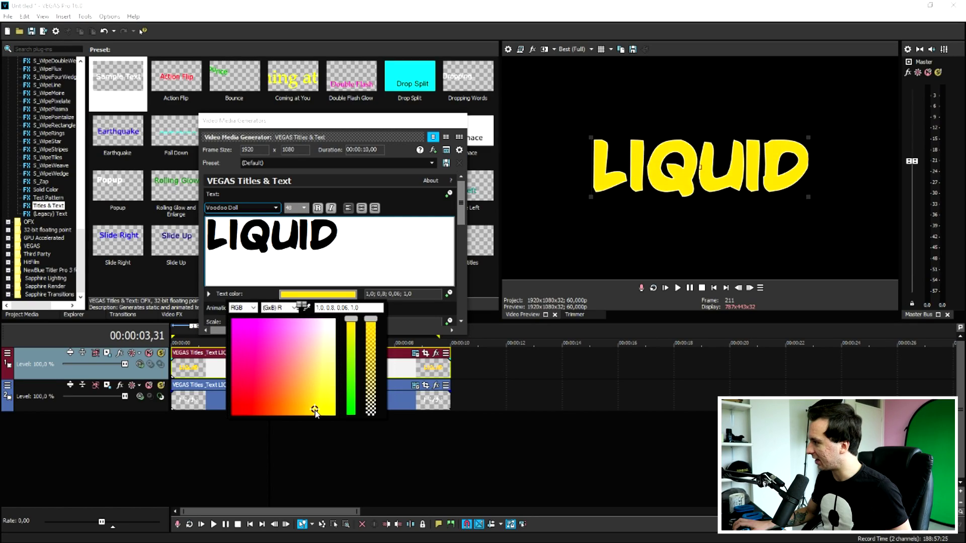
pyautogui.click(551, 195)
pyautogui.click(388, 369)
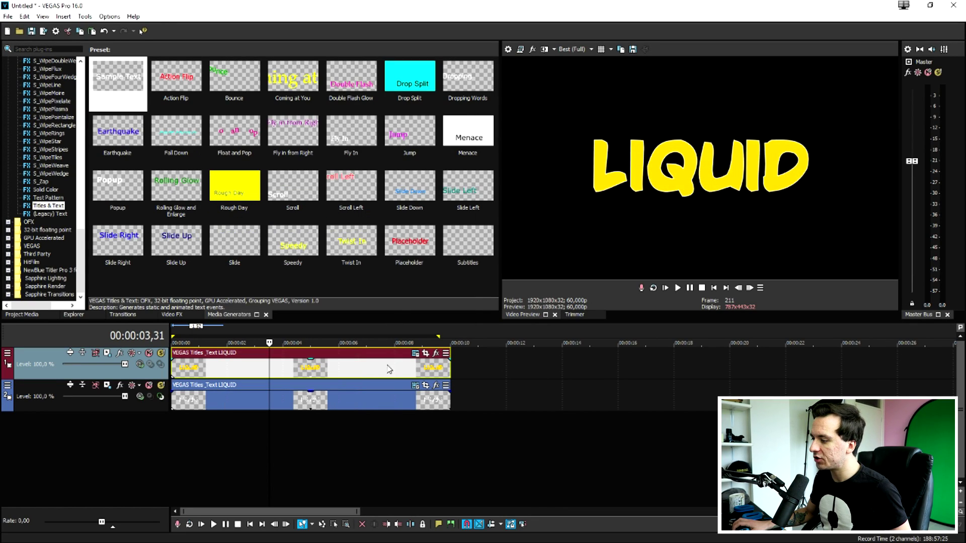
pyautogui.click(415, 386)
pyautogui.scroll(-5, 352, 301)
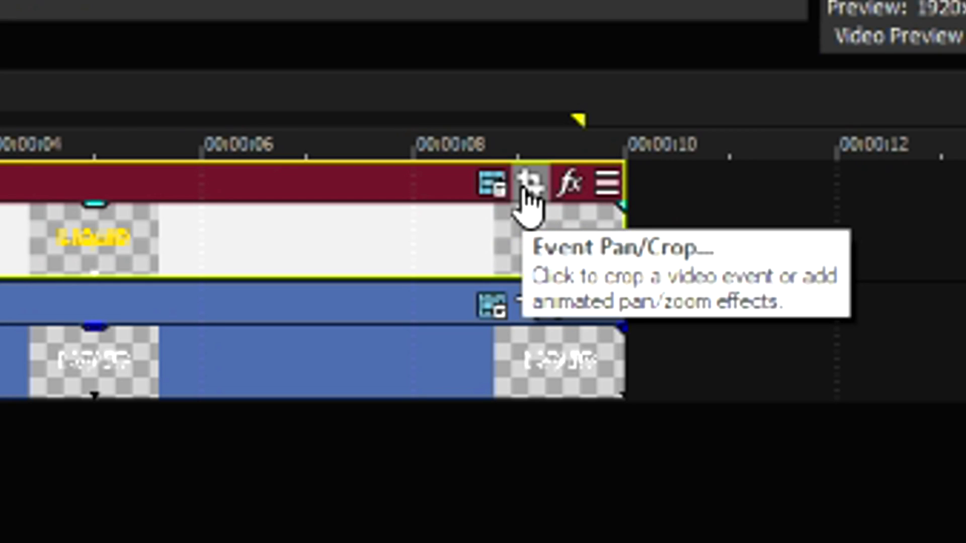
# Step: Open Event Pan/Crop for the top LIQUID title and enable Mask
pyautogui.click(526, 187)
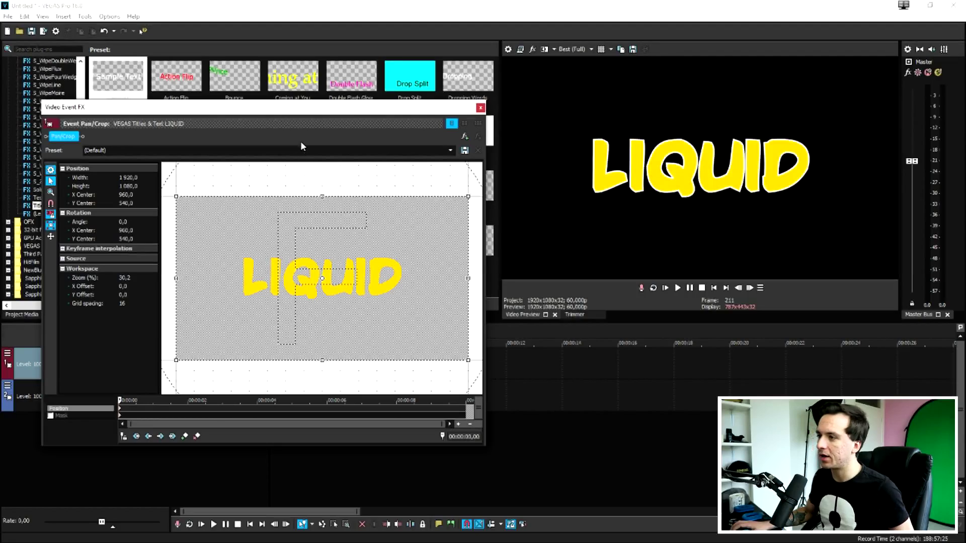
pyautogui.moveTo(302, 107); pyautogui.dragTo(311, 69)
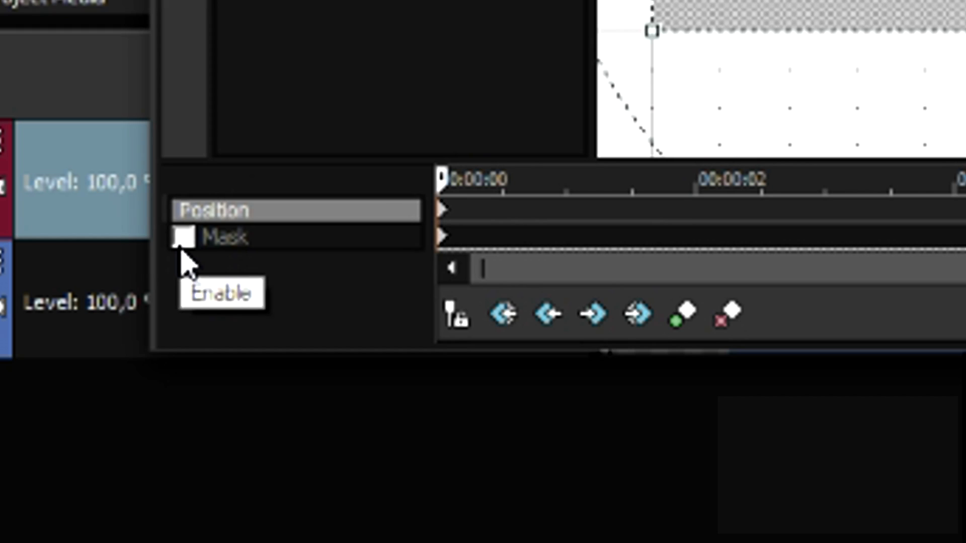
pyautogui.click(59, 379)
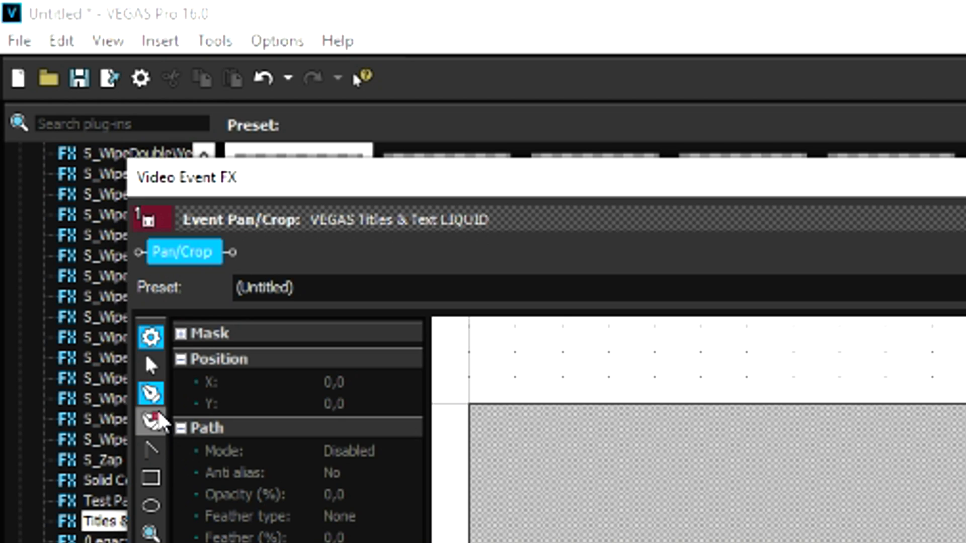
# Step: Draw a closed mask over the letters' lower part and curve its top edge upward
pyautogui.click(147, 395)
pyautogui.click(179, 263)
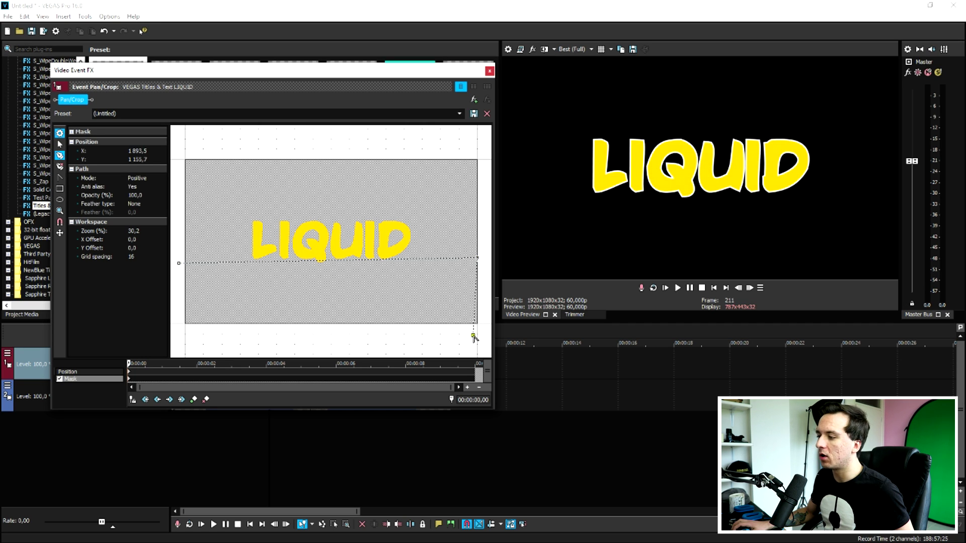
pyautogui.click(473, 336)
pyautogui.click(177, 338)
pyautogui.click(180, 263)
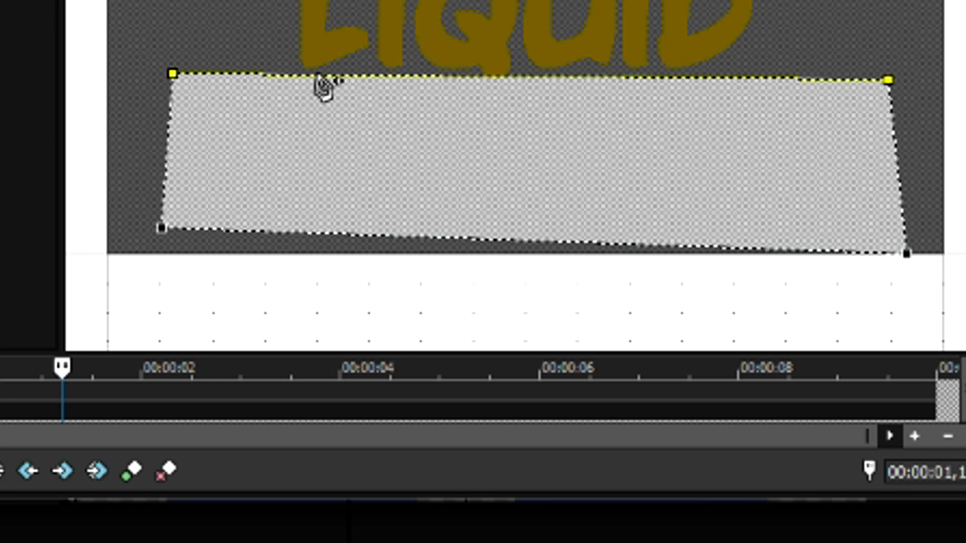
pyautogui.moveTo(259, 262); pyautogui.dragTo(260, 252)
pyautogui.moveTo(321, 46); pyautogui.dragTo(369, 30)
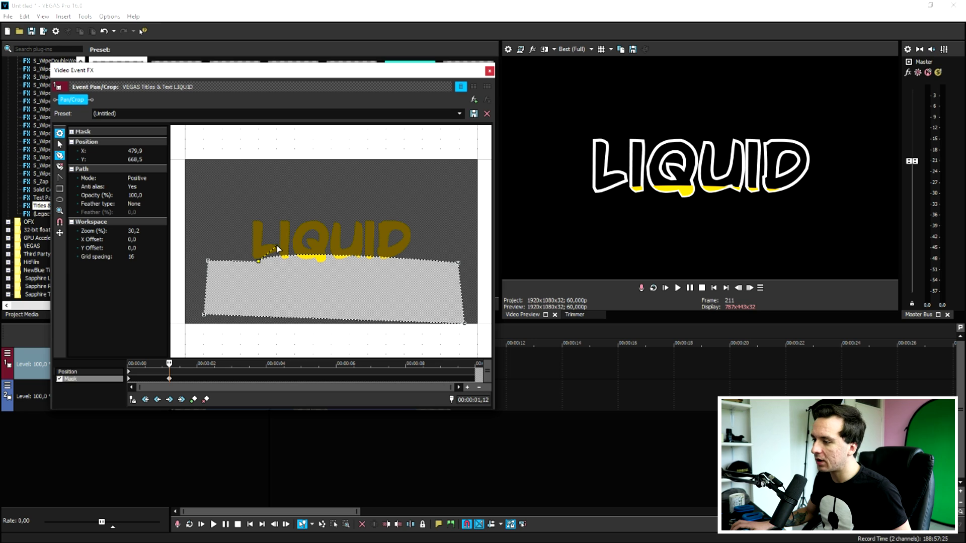
# Step: Keyframe the mask at 00:00:02,26, 00:00:03,26 and 00:00:04,34, raising its wavy top edge each time
pyautogui.click(212, 380)
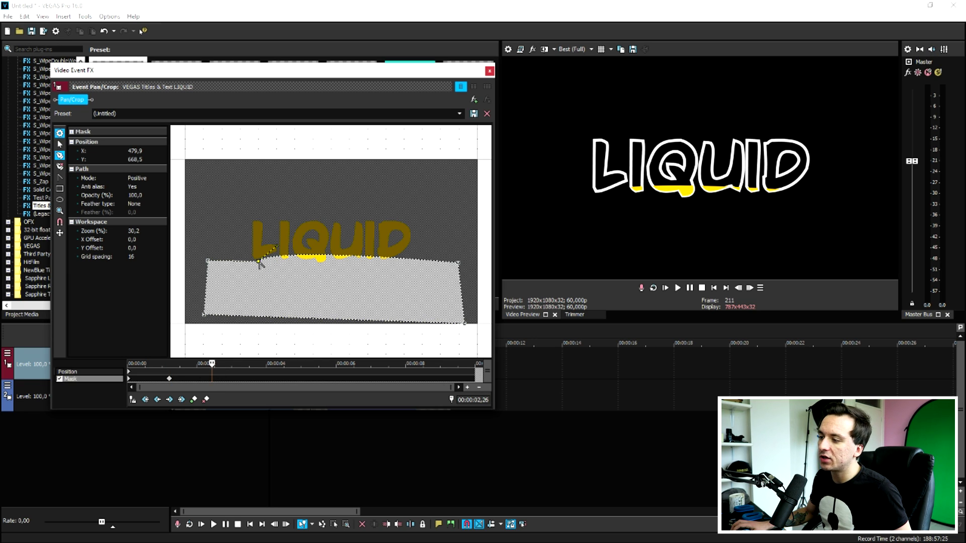
pyautogui.moveTo(258, 261); pyautogui.dragTo(243, 250)
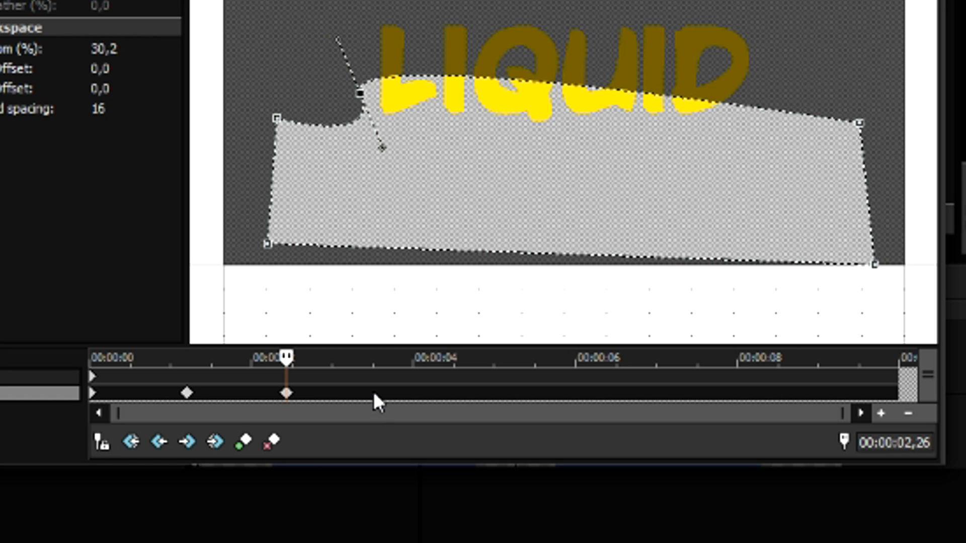
pyautogui.click(373, 397)
pyautogui.moveTo(606, 96); pyautogui.dragTo(634, 75)
pyautogui.click(458, 395)
pyautogui.click(539, 62)
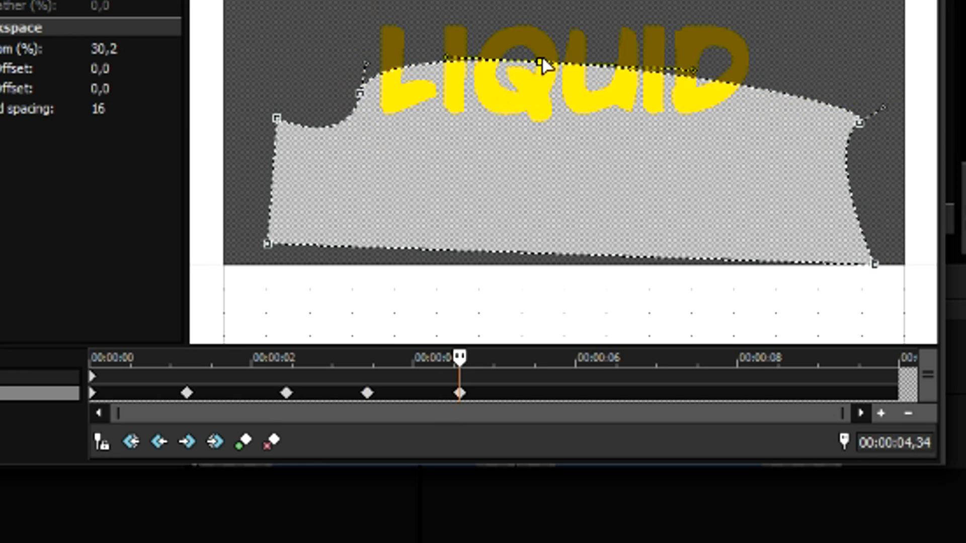
pyautogui.moveTo(542, 59); pyautogui.dragTo(556, 78)
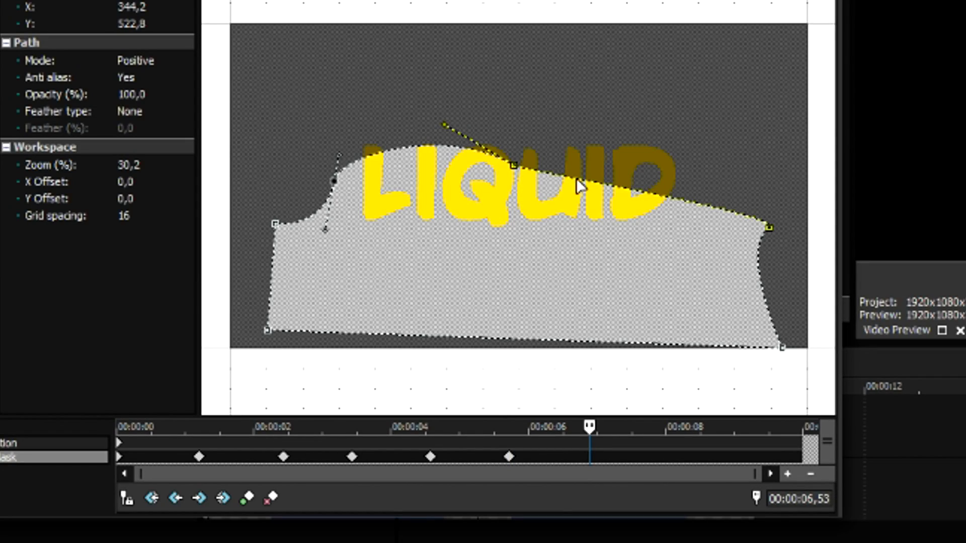
# Step: Push the mask's top points and curves higher to fill the letters with yellow, then close Pan/Crop
pyautogui.moveTo(585, 176); pyautogui.dragTo(598, 157)
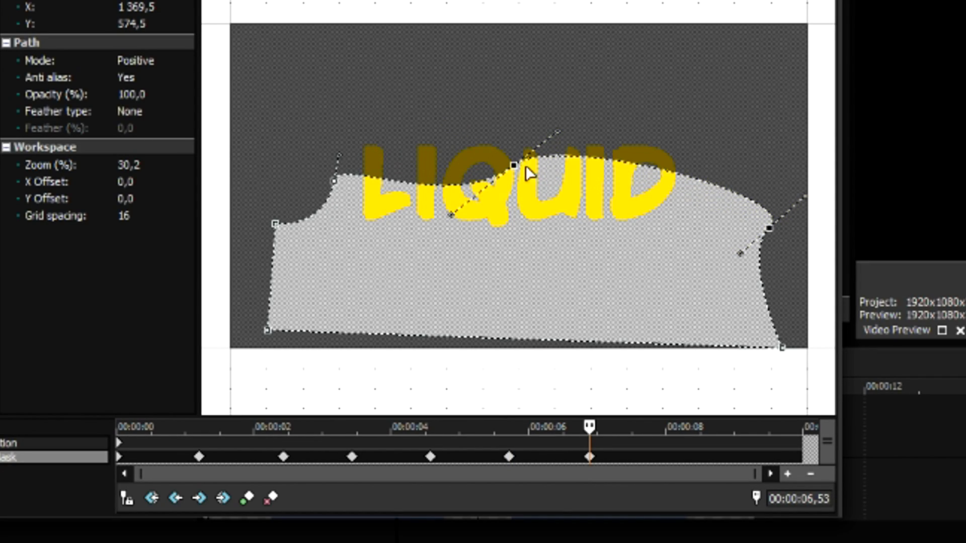
pyautogui.moveTo(510, 166); pyautogui.dragTo(508, 152)
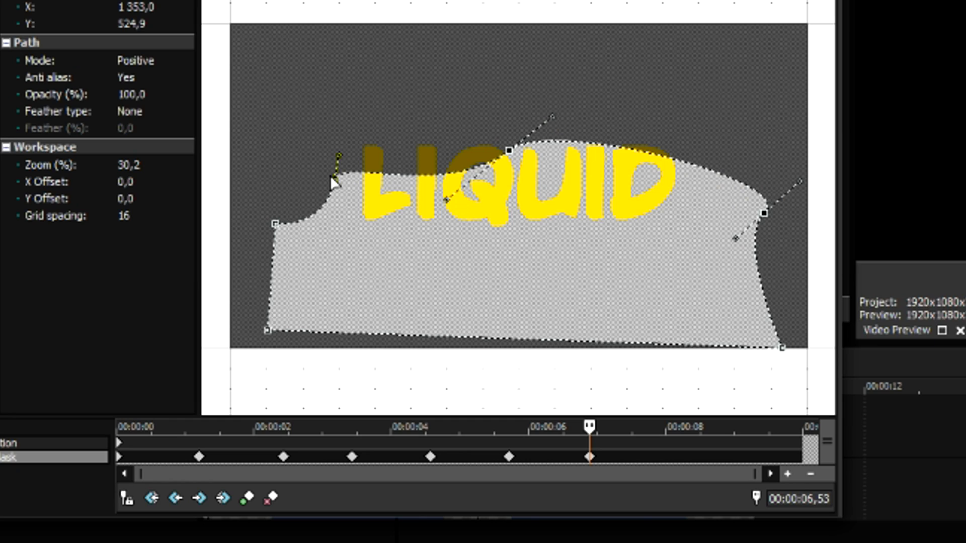
pyautogui.moveTo(332, 176); pyautogui.dragTo(328, 135)
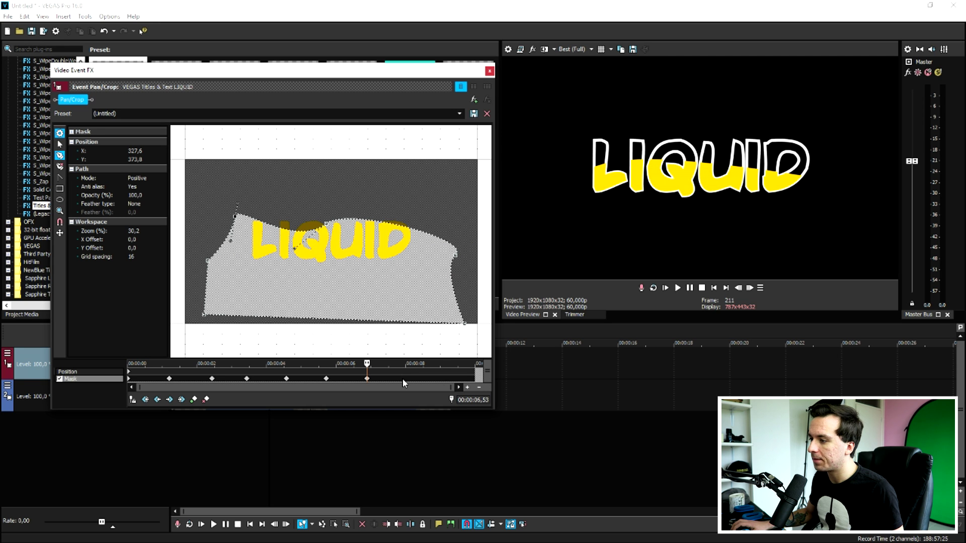
pyautogui.moveTo(320, 229); pyautogui.dragTo(352, 206)
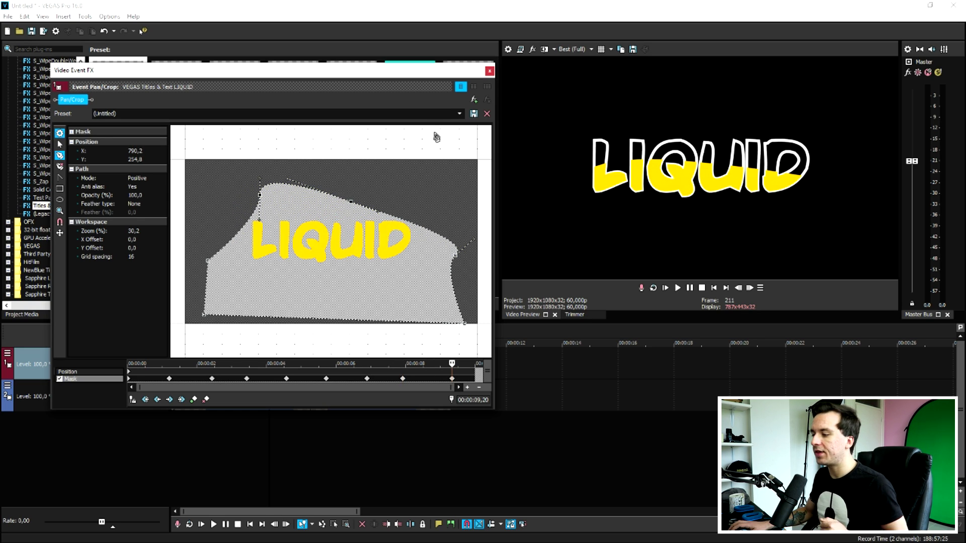
pyautogui.click(489, 70)
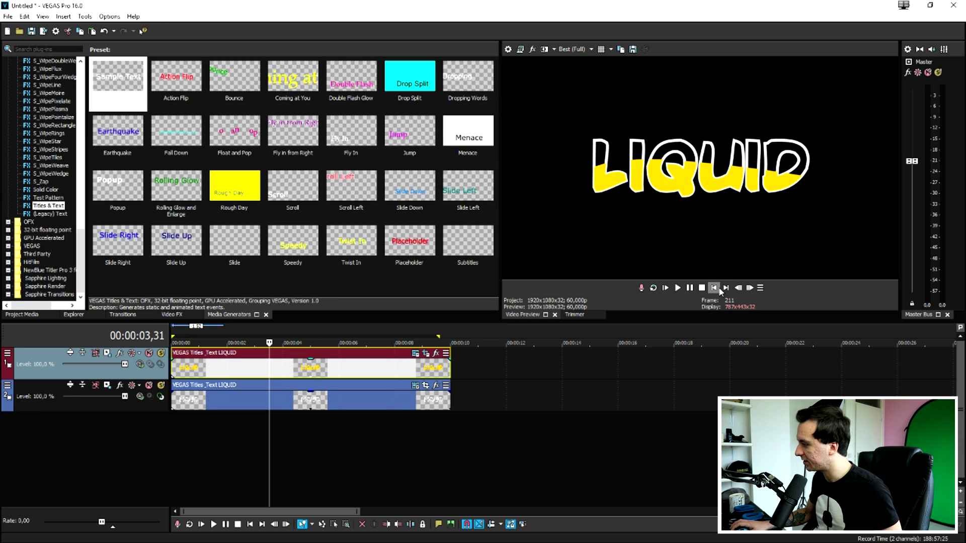